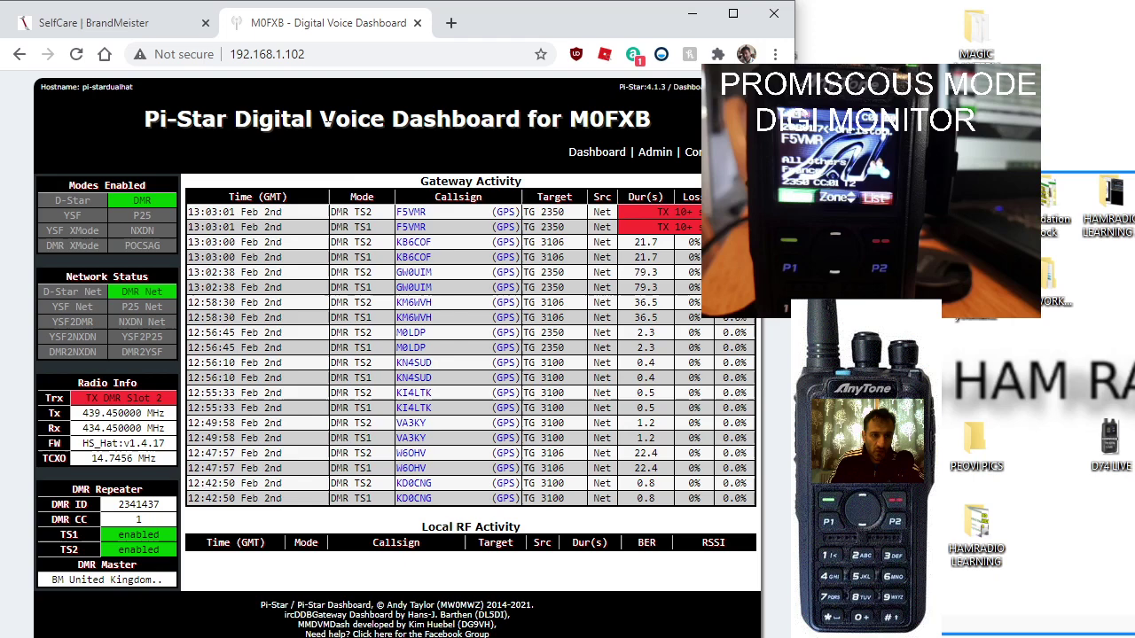
Step: On BrandMeister SelfCare, open the M0FXB hotspot's Edit settings page from My hotspots
left_click(128, 27)
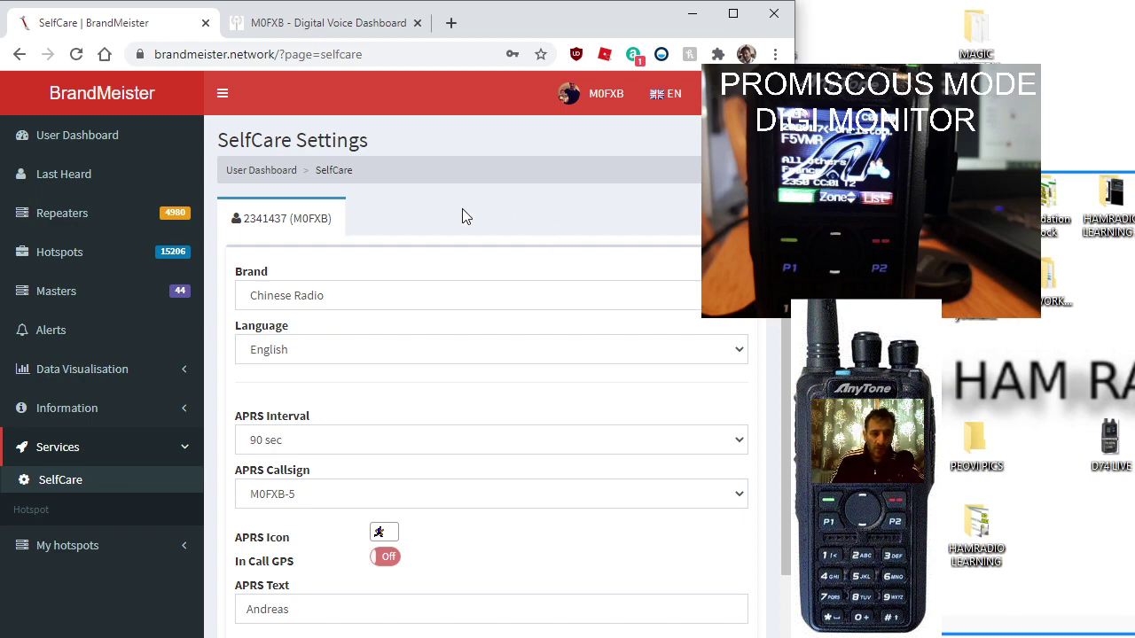
left_click(68, 545)
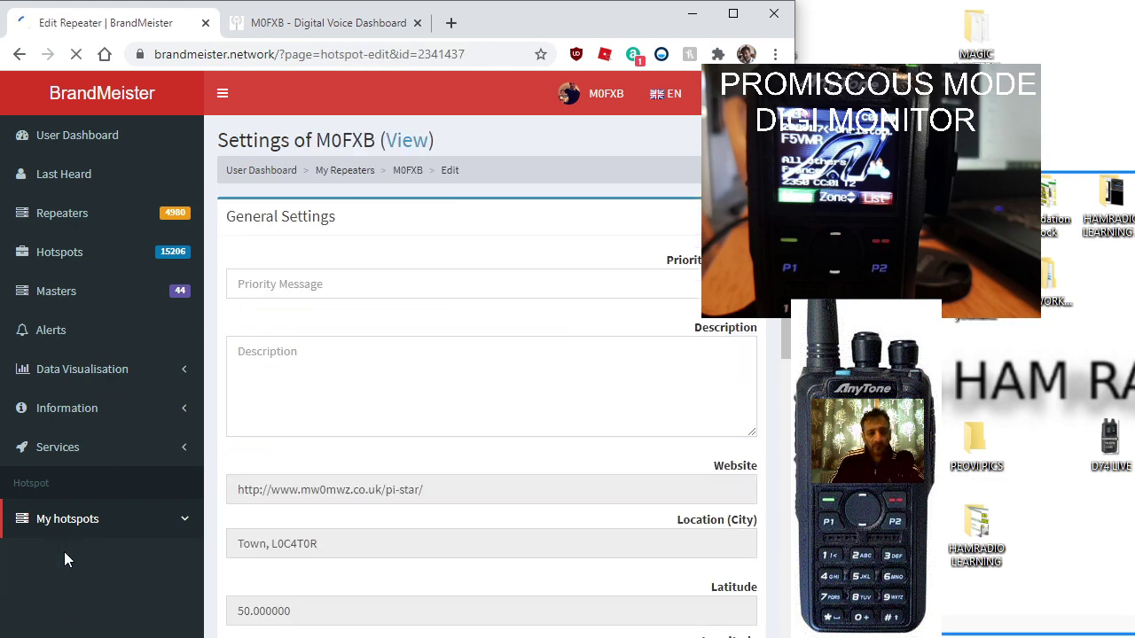
Step: Scroll the hotspot settings down to the Timeslot 1 and Timeslot 2 Static Talkgroups boxes
scroll(575, 384, "down", 9)
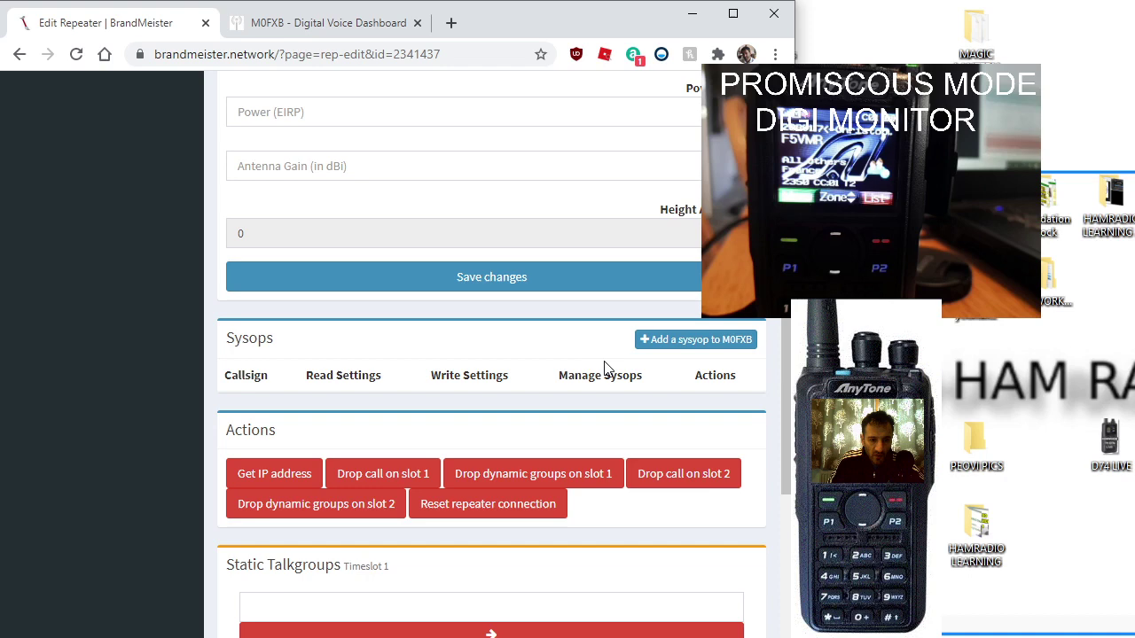
scroll(606, 365, "up", 6)
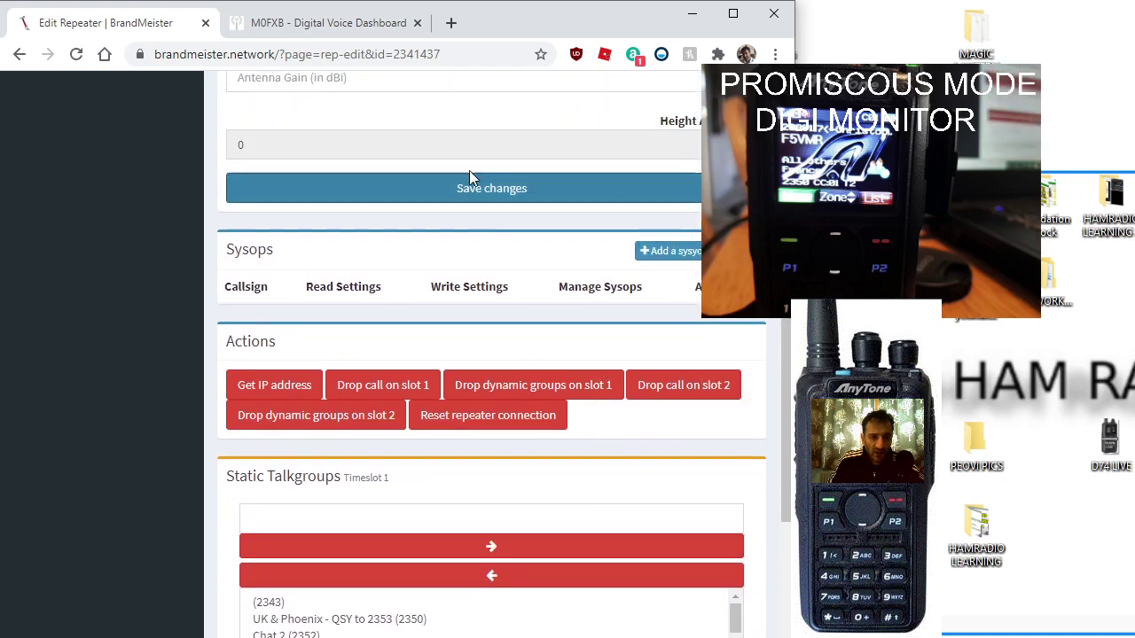
scroll(468, 275, "down", 4)
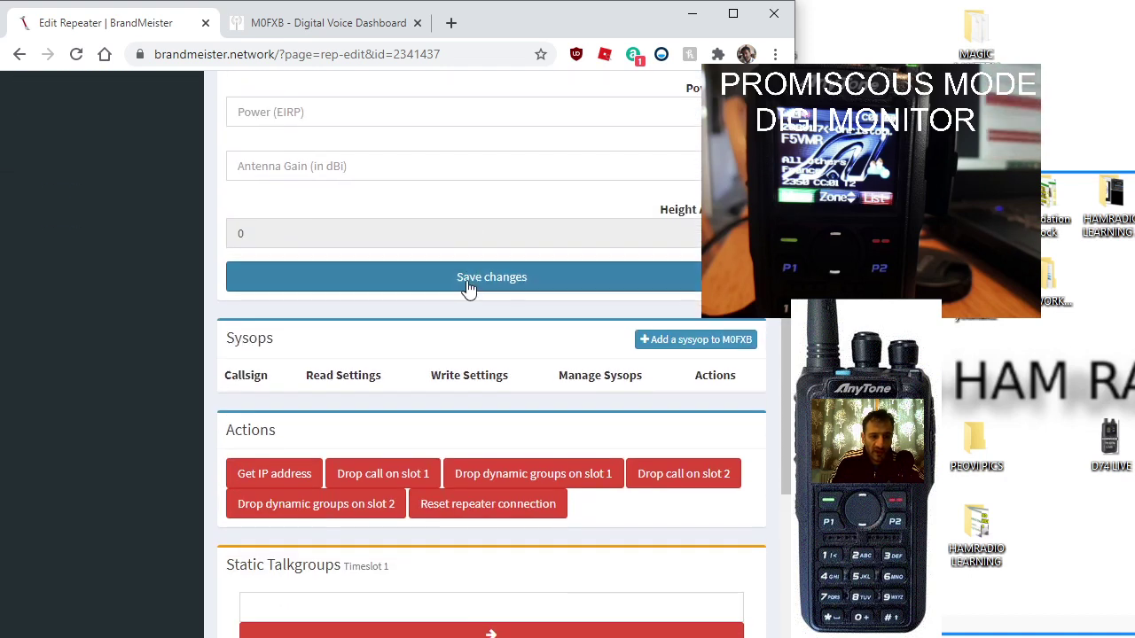
scroll(463, 282, "down", 2)
scroll(443, 335, "down", 2)
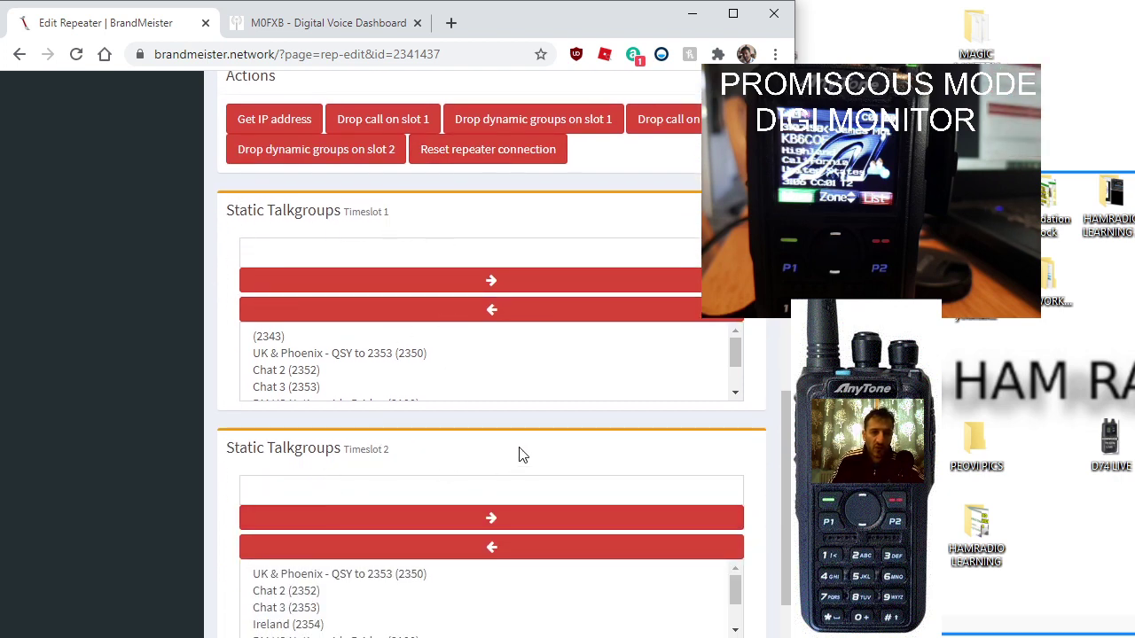
scroll(552, 418, "down", 1)
scroll(470, 275, "down", 2)
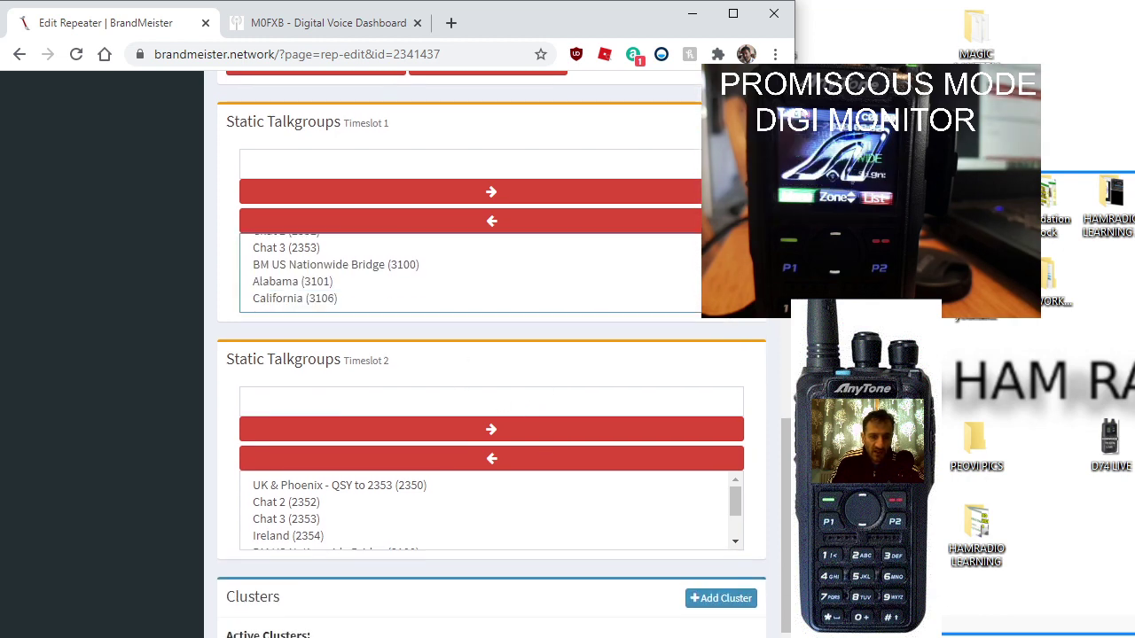
scroll(470, 275, "down", 1)
scroll(470, 275, "up", 2)
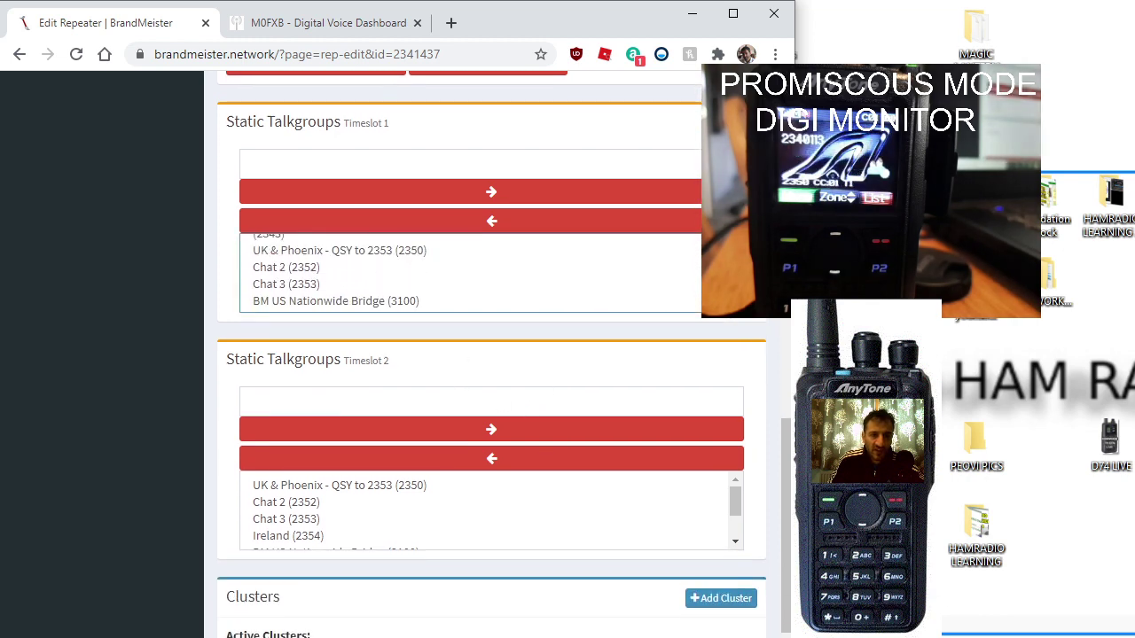
scroll(398, 261, "down", 1)
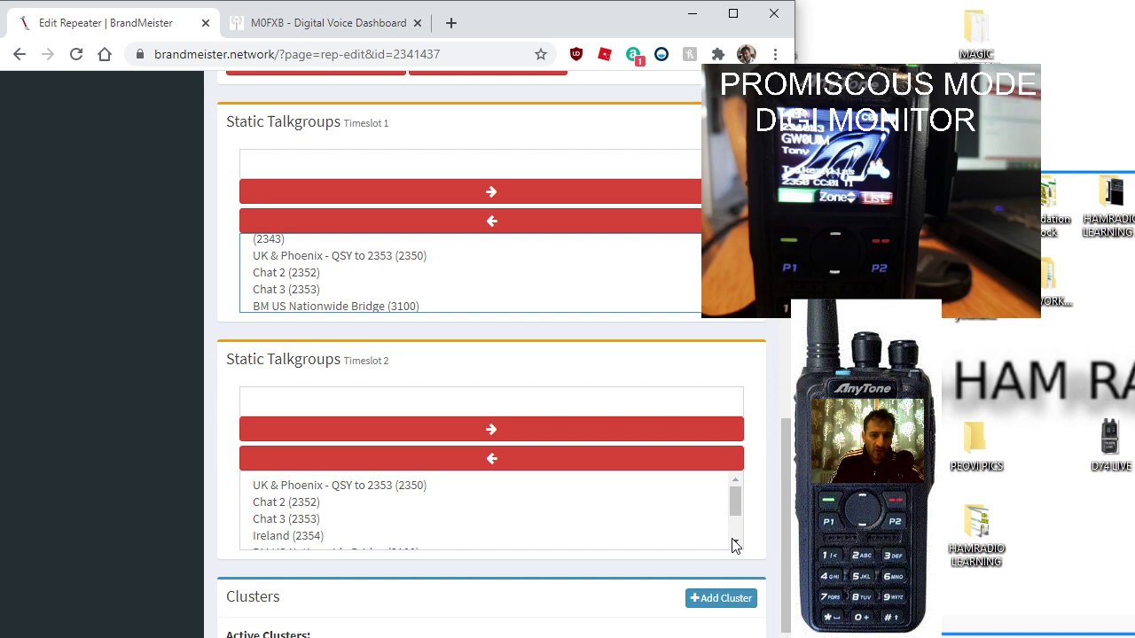
left_click(735, 502)
scroll(408, 244, "up", 1)
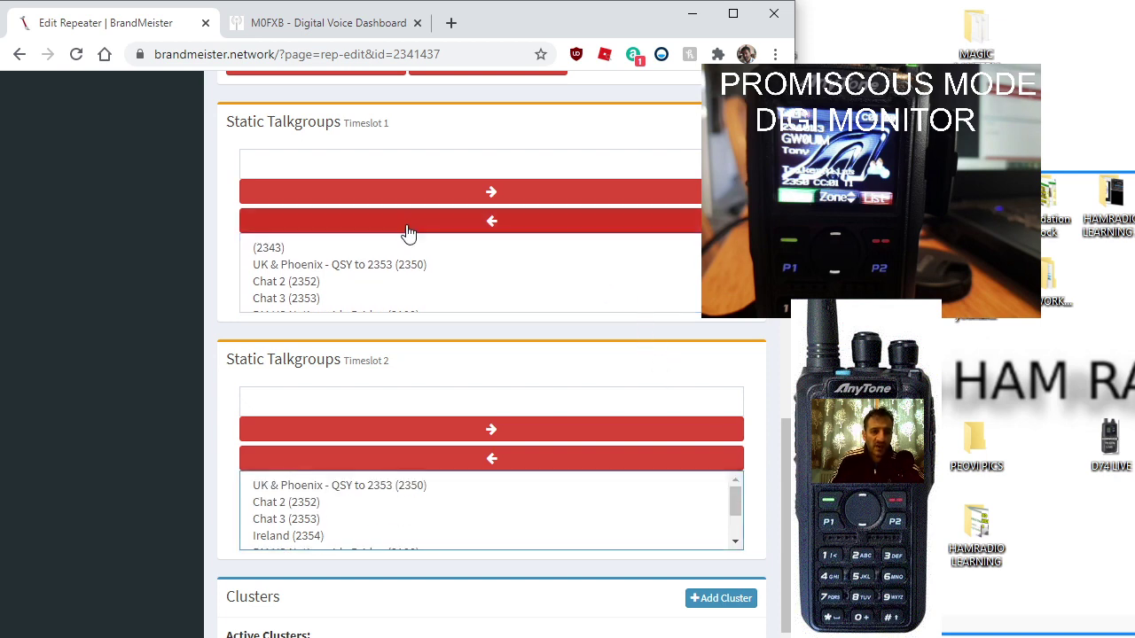
scroll(458, 261, "up", 2)
Step: Add talkgroup 4000 to the Timeslot 1 statics and 4001 to the Timeslot 2 statics
left_click(379, 341)
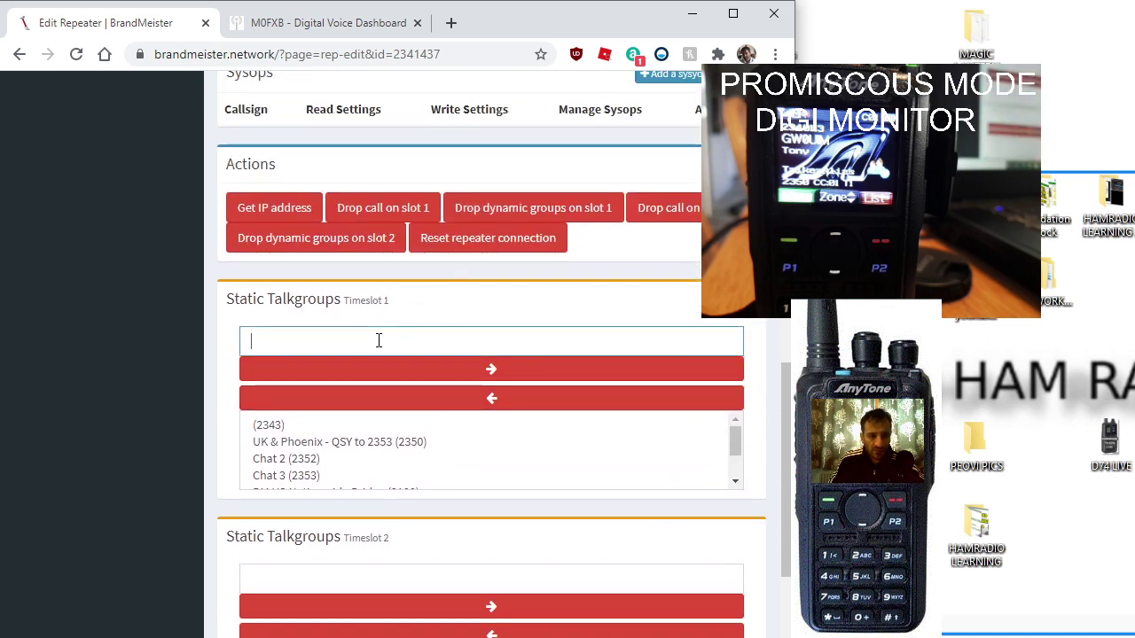
type("4")
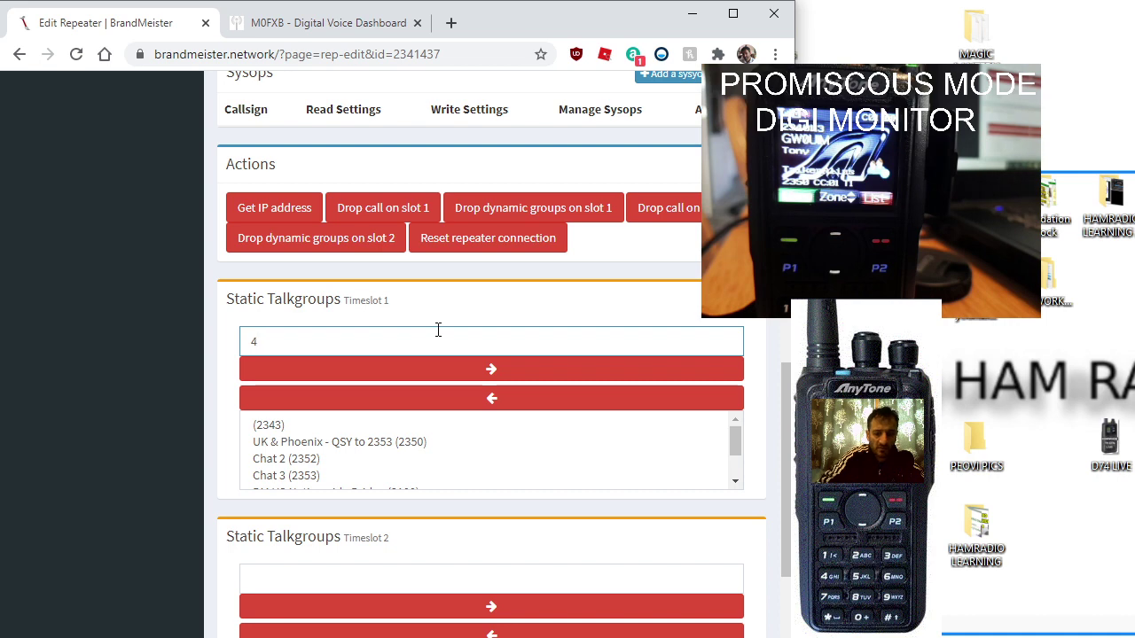
type("000")
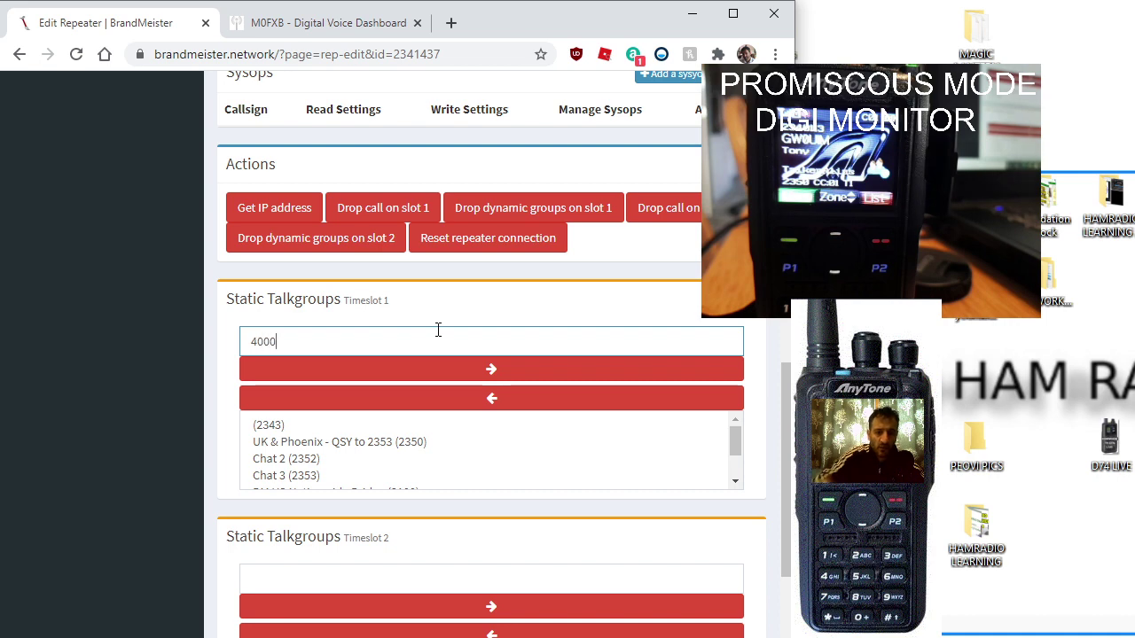
left_click(497, 374)
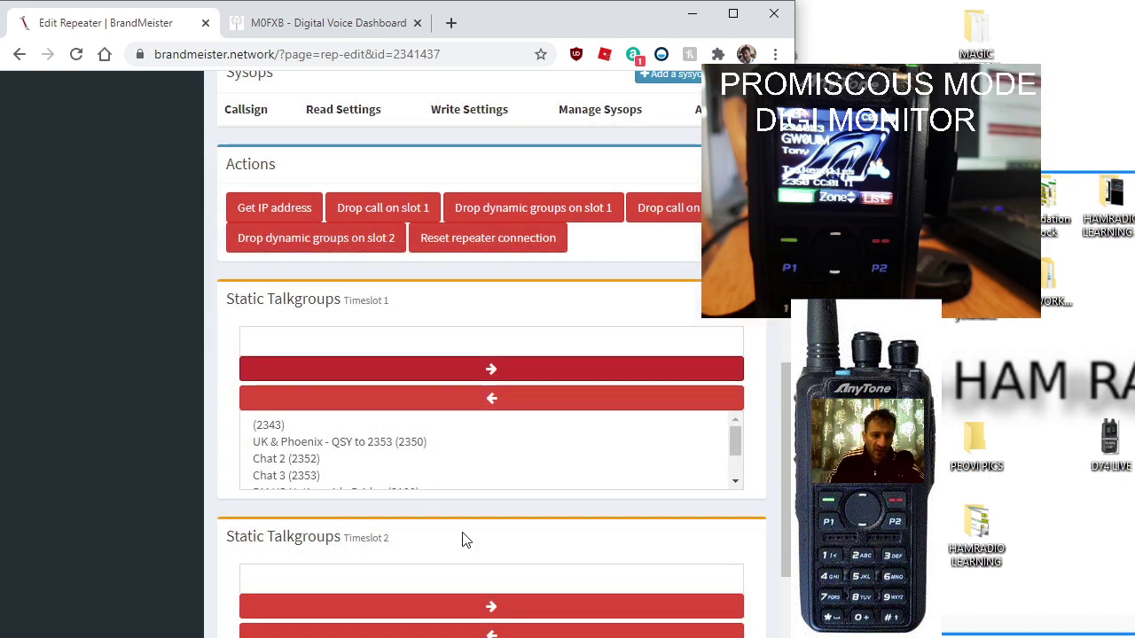
scroll(461, 539, "down", 1)
left_click(411, 490)
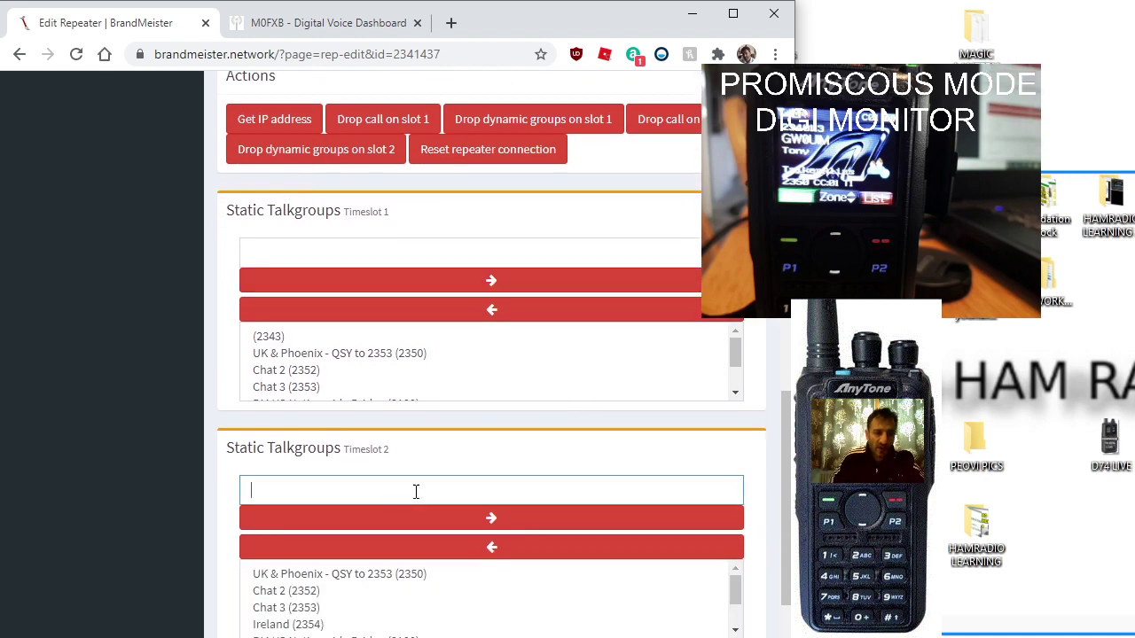
type("400")
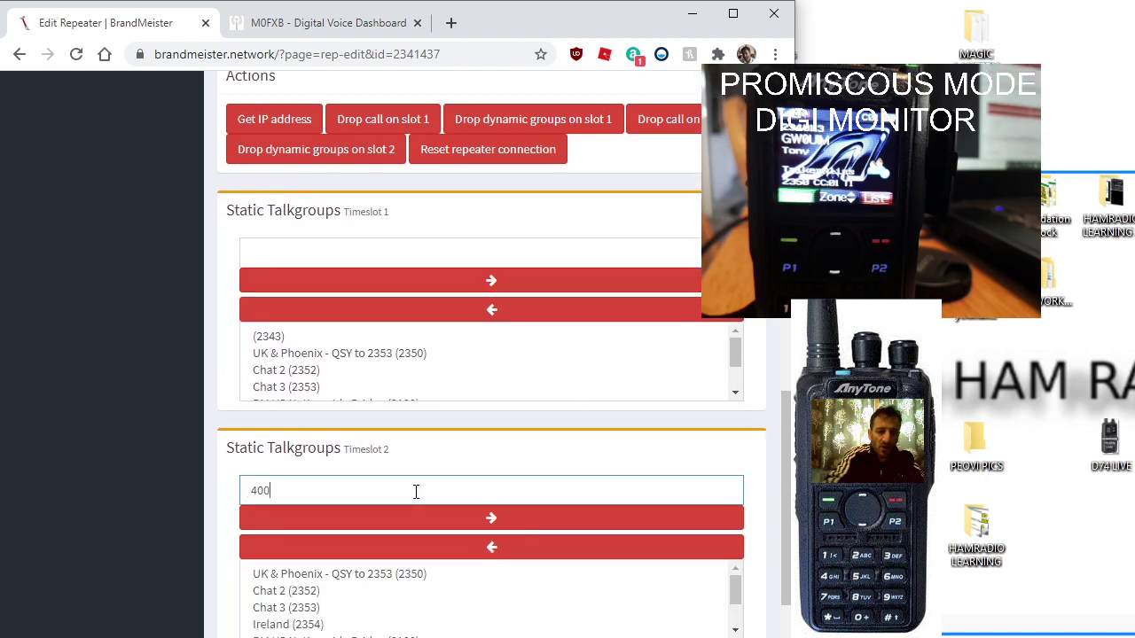
type("1")
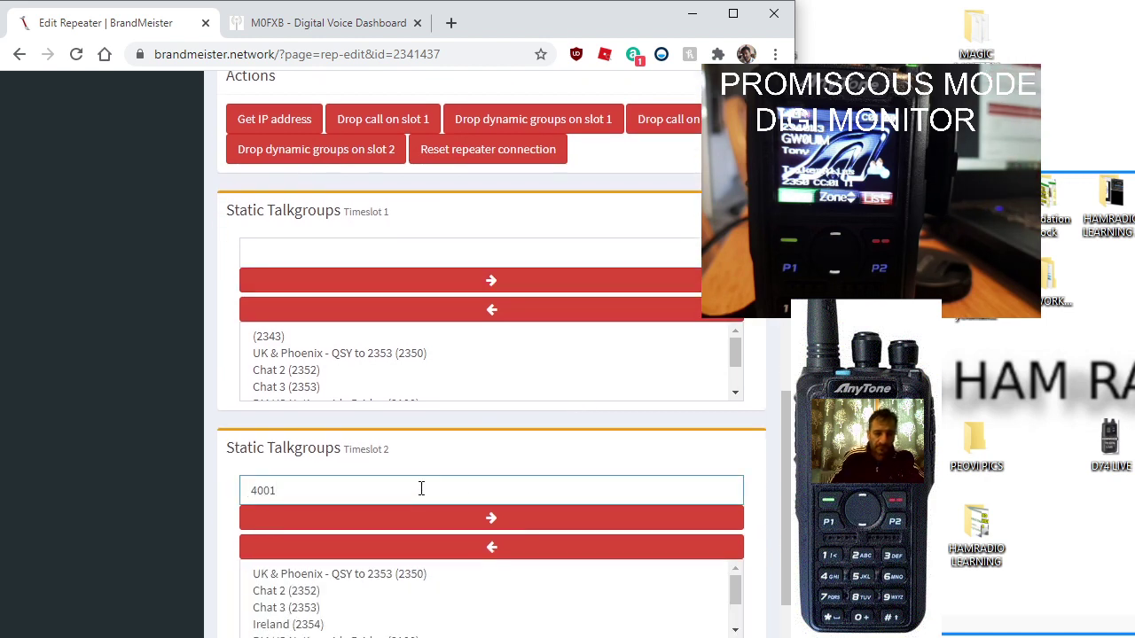
left_click(487, 519)
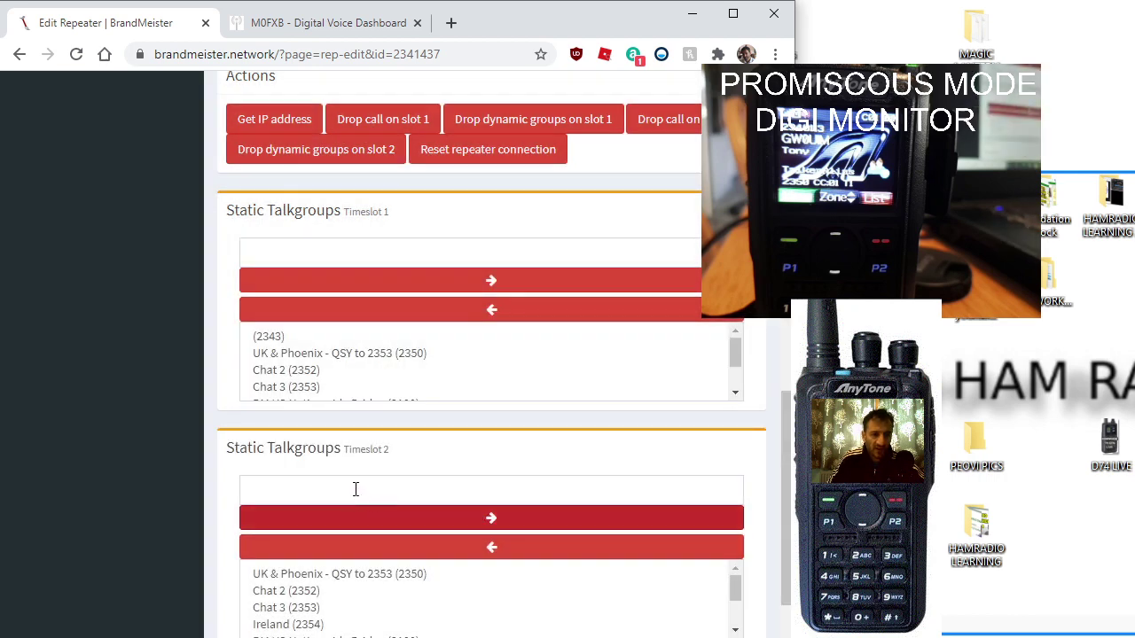
Step: Add talkgroup 4000 to the Timeslot 2 statics and 4001 to the Timeslot 1 statics
left_click(354, 491)
type("4000")
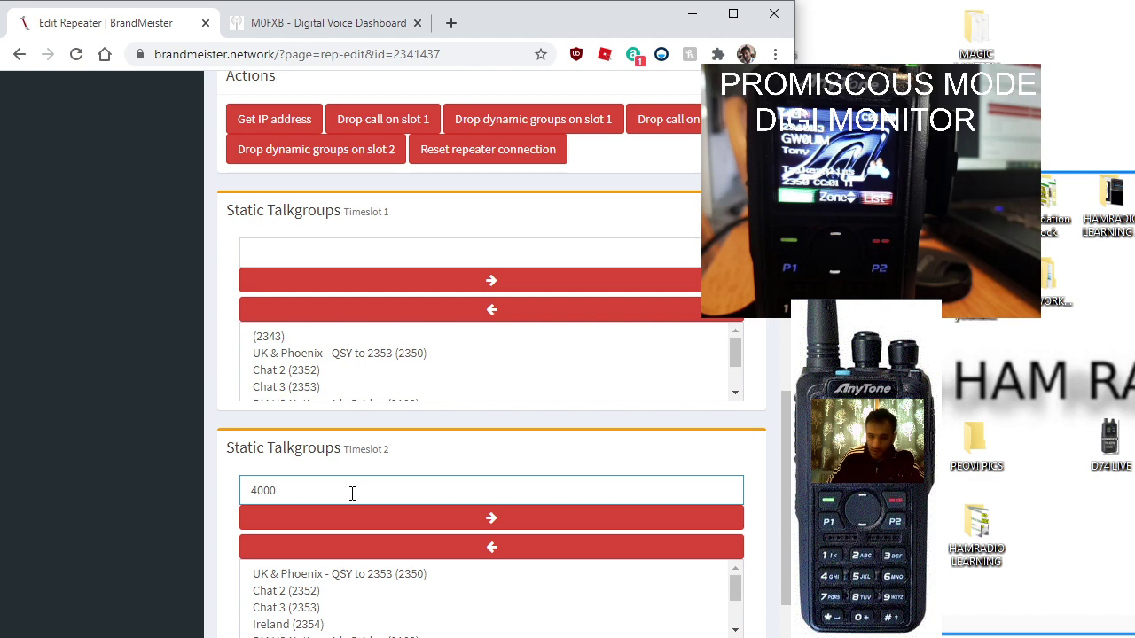
left_click(423, 517)
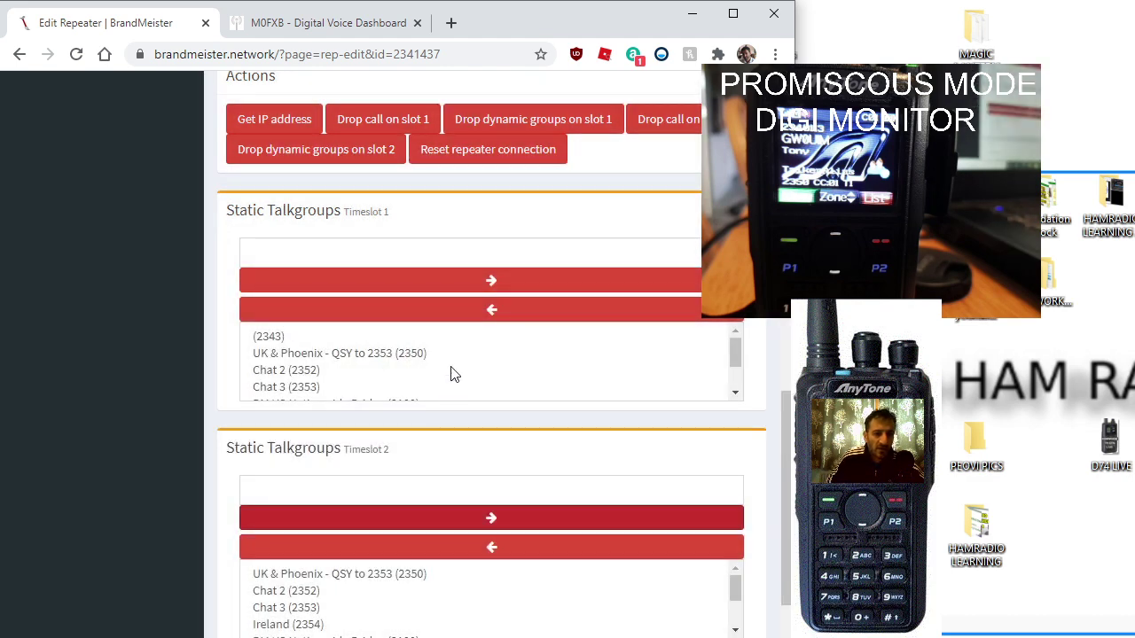
left_click(463, 255)
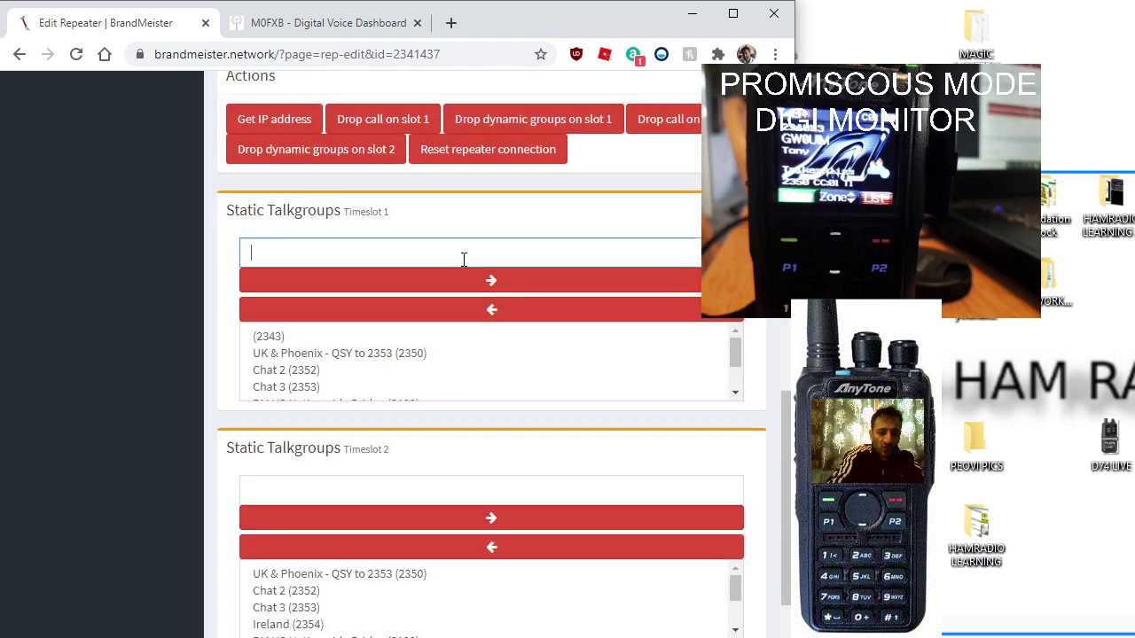
type("400")
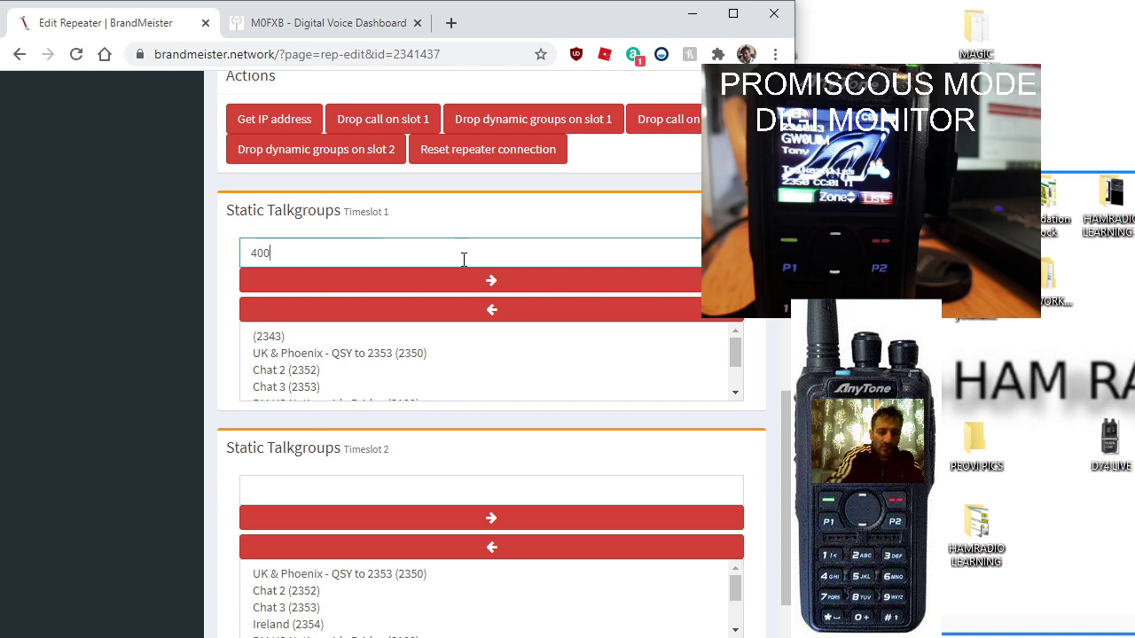
type("1")
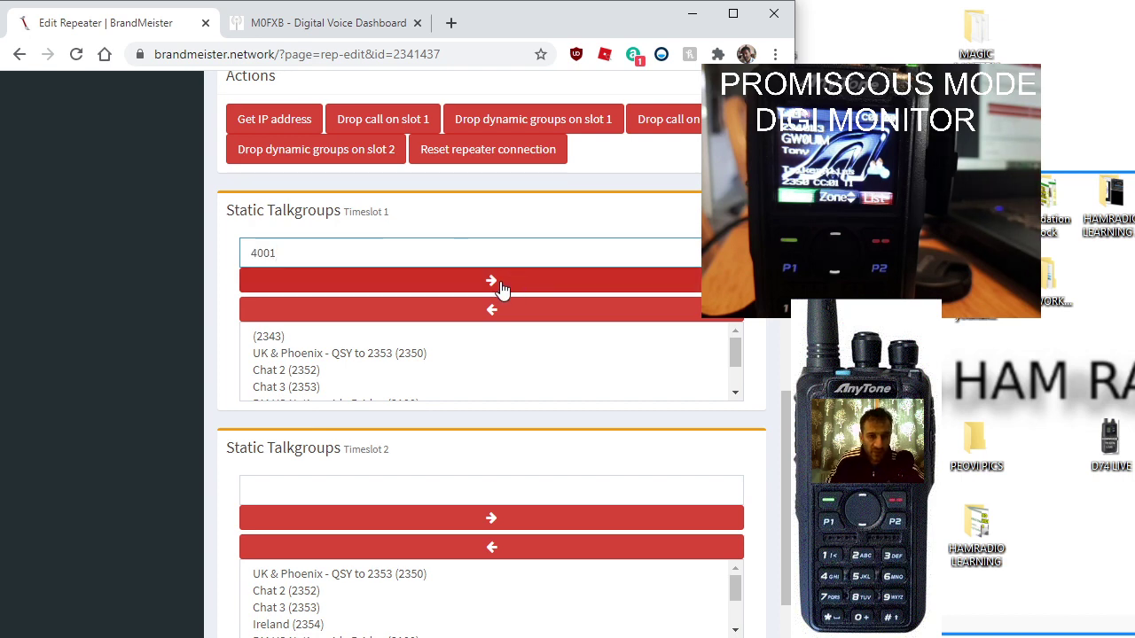
left_click(500, 286)
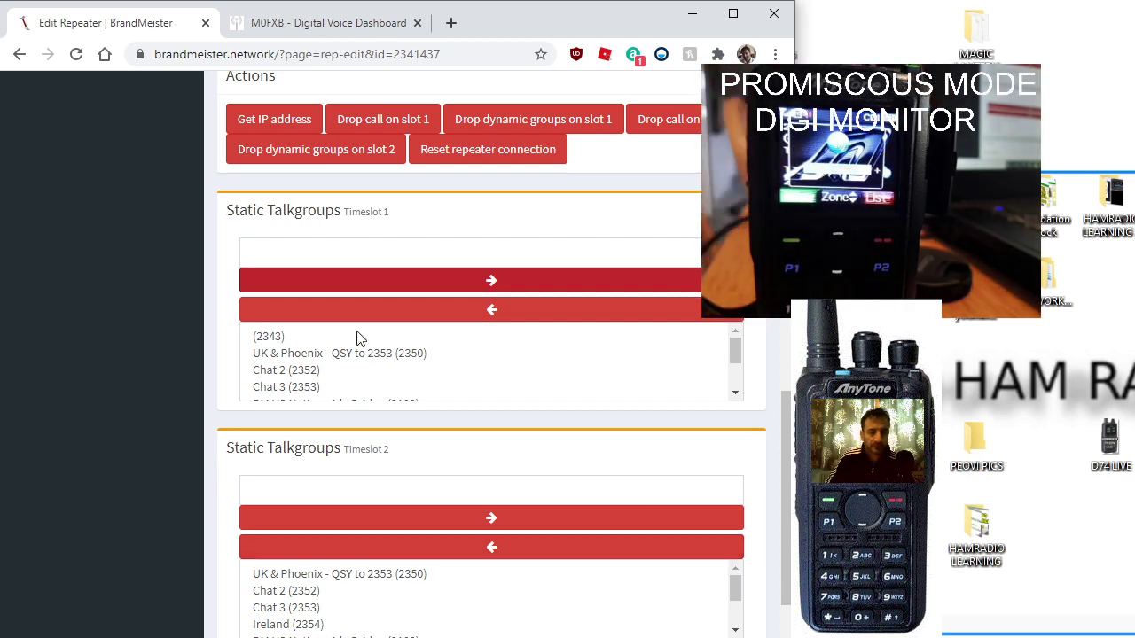
Step: Switch back to the 'M0FXB - Digital Voice Dashboard' Pi-Star tab
scroll(350, 241, "up", 15)
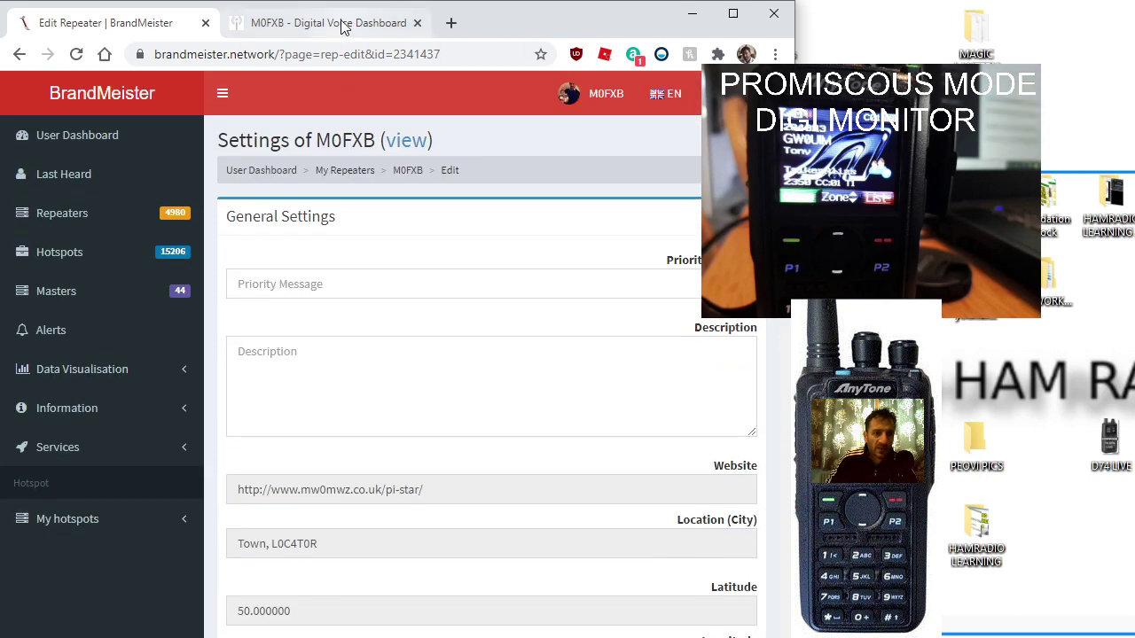
left_click(344, 26)
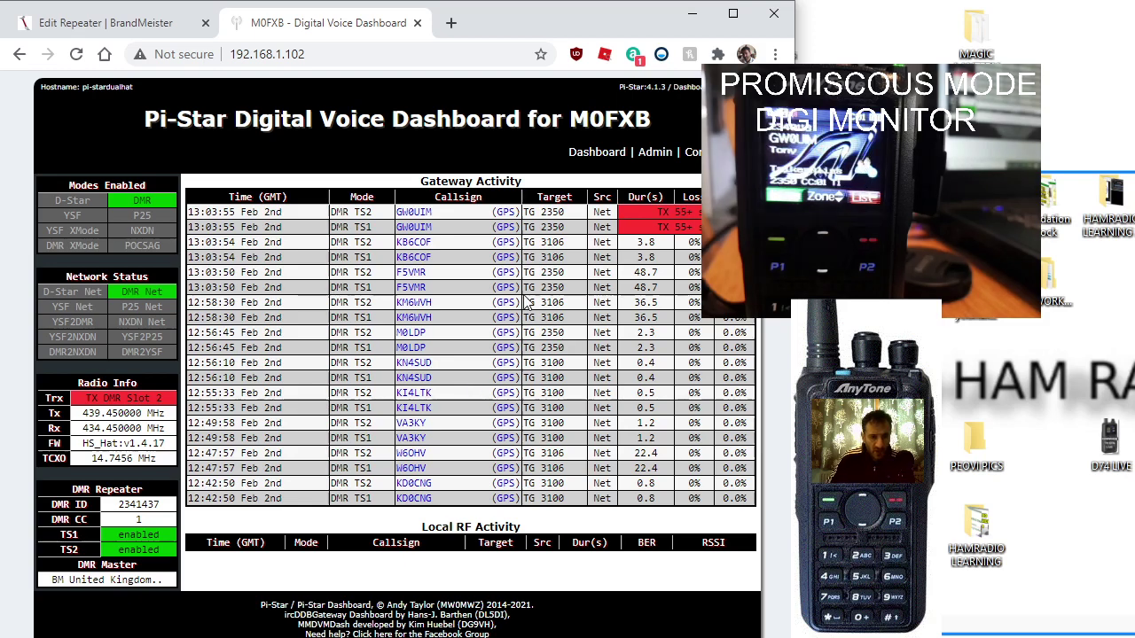
Step: On the Pi-Star Admin page, submit the BrandMeister static talkgroup update for slot 2
left_click(654, 155)
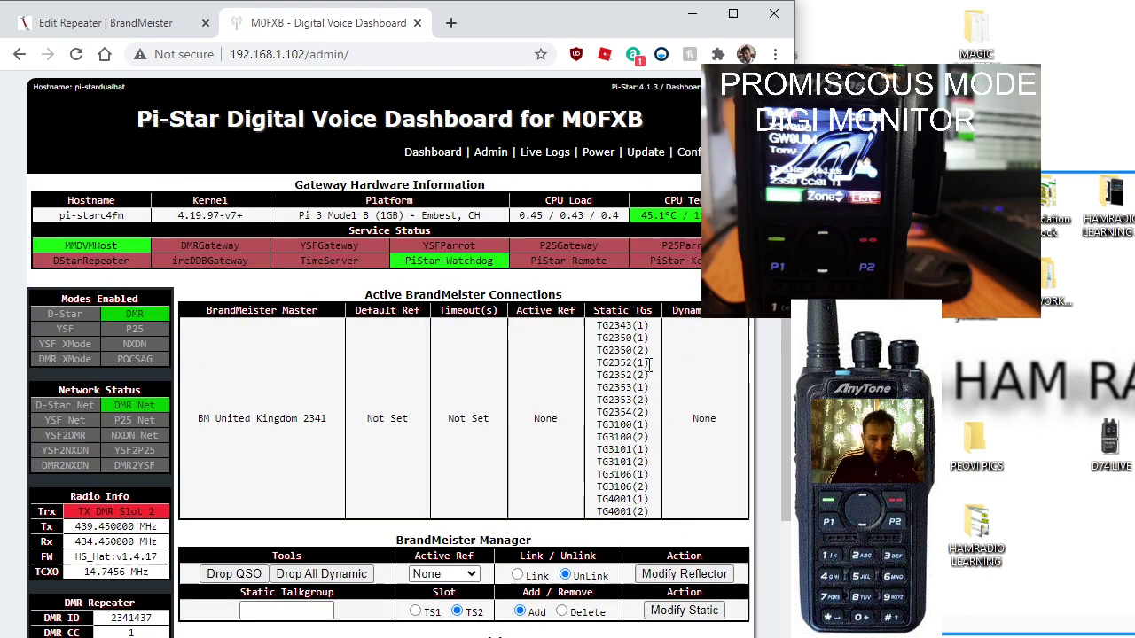
scroll(656, 426, "down", 2)
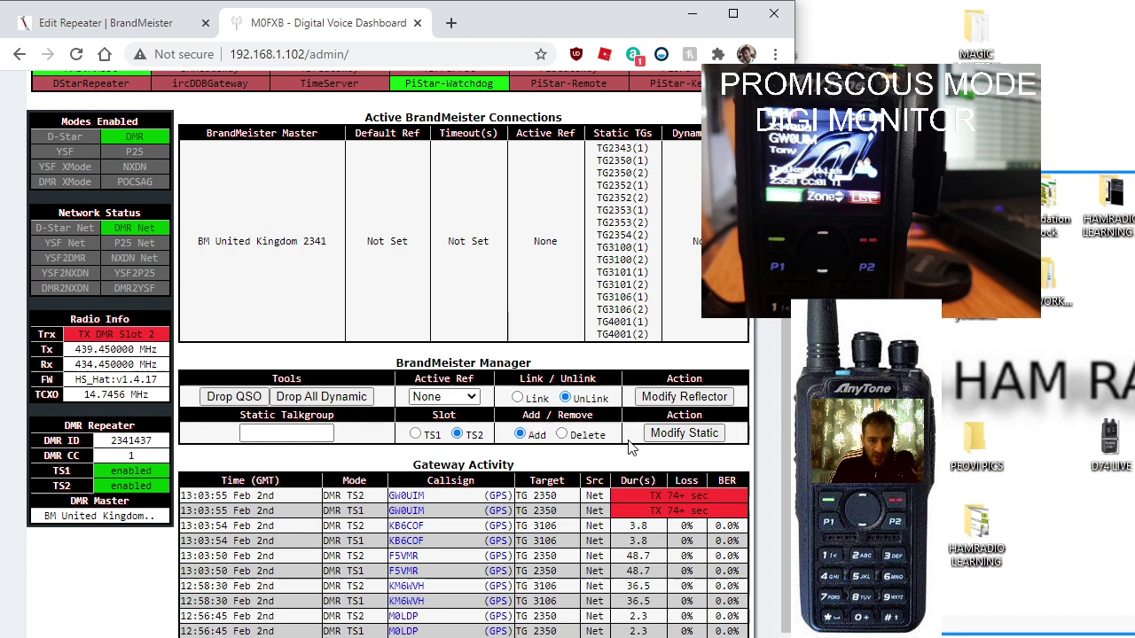
left_click(692, 433)
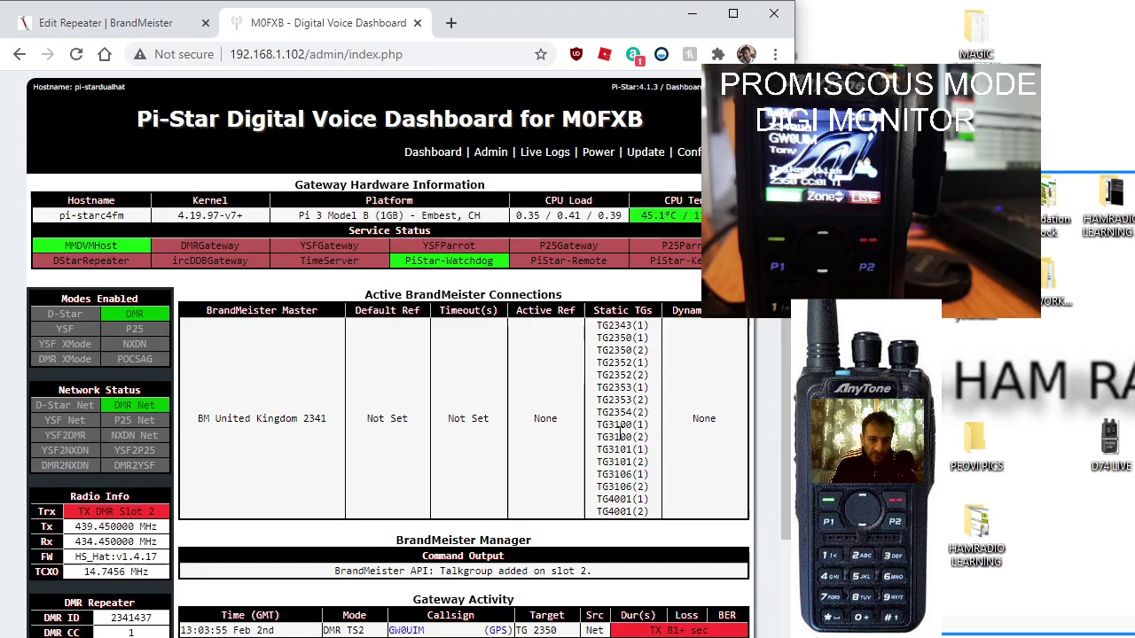
scroll(632, 417, "down", 3)
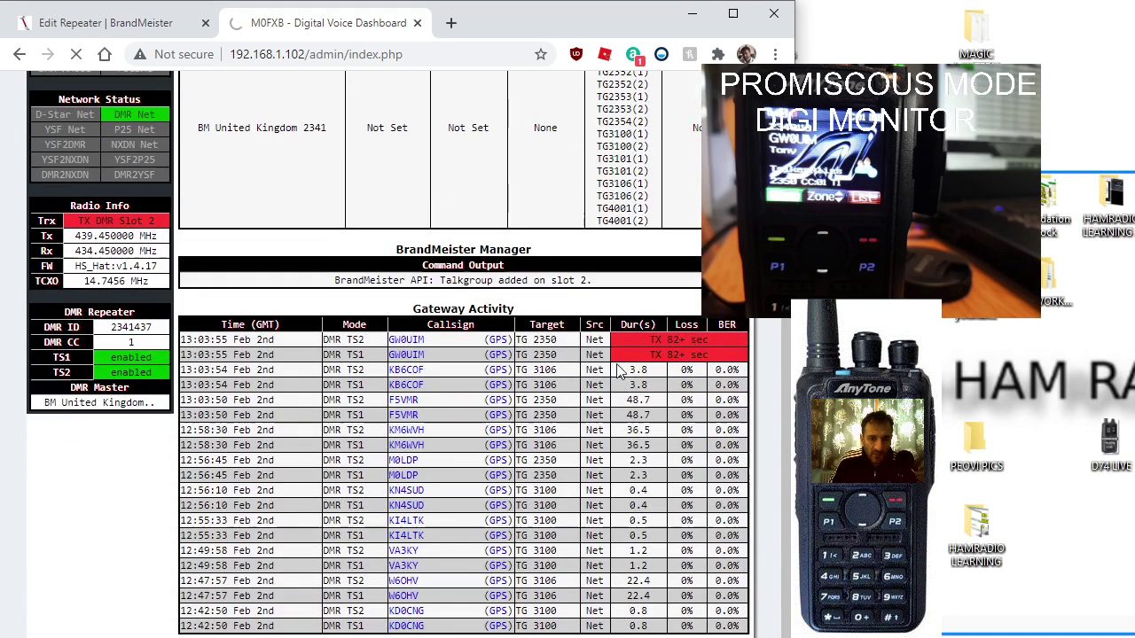